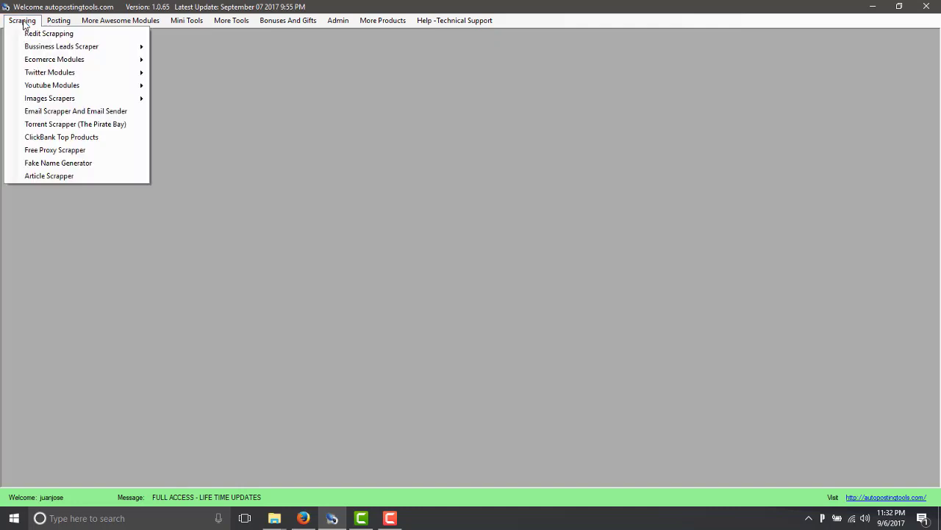
# Go through the Scraping > Ecomerce Modules menu toward the Amazon Scraper.
pyautogui.moveTo(122, 21)
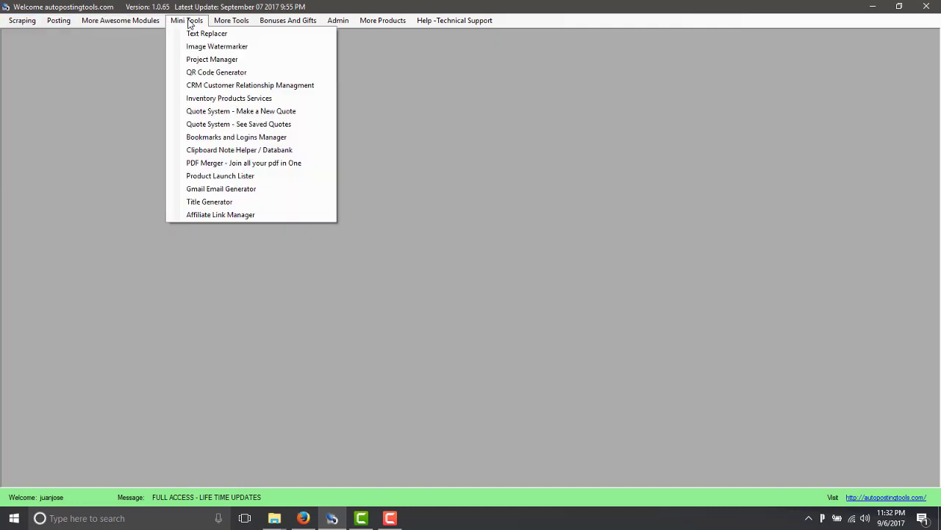
pyautogui.moveTo(34, 24)
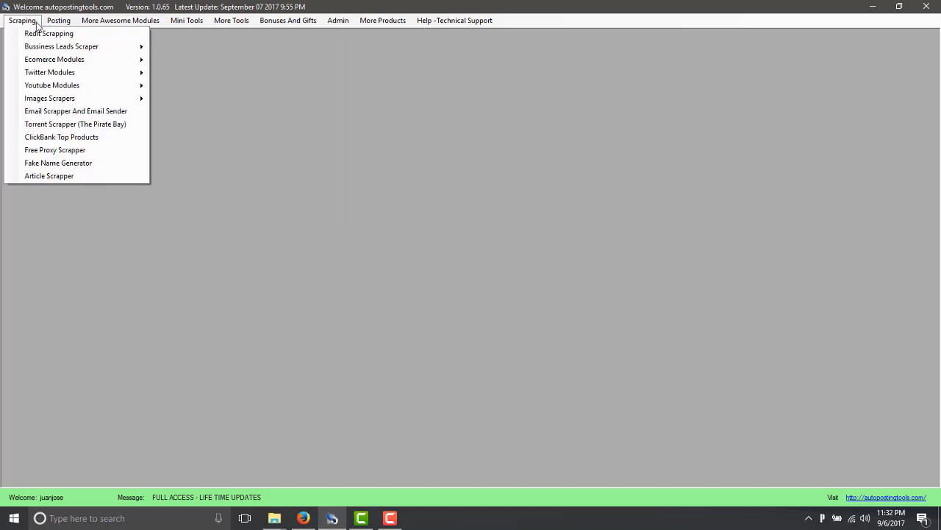
pyautogui.moveTo(60, 60)
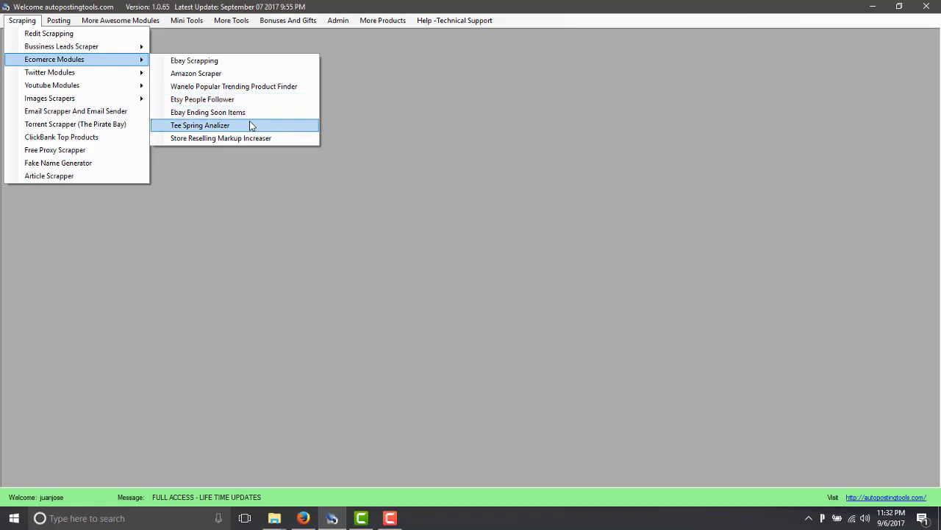
# Launch the Amazon Scraper, glance at Best Seller Products By Category, then focus the keyword box for 'boxing'.
pyautogui.click(220, 76)
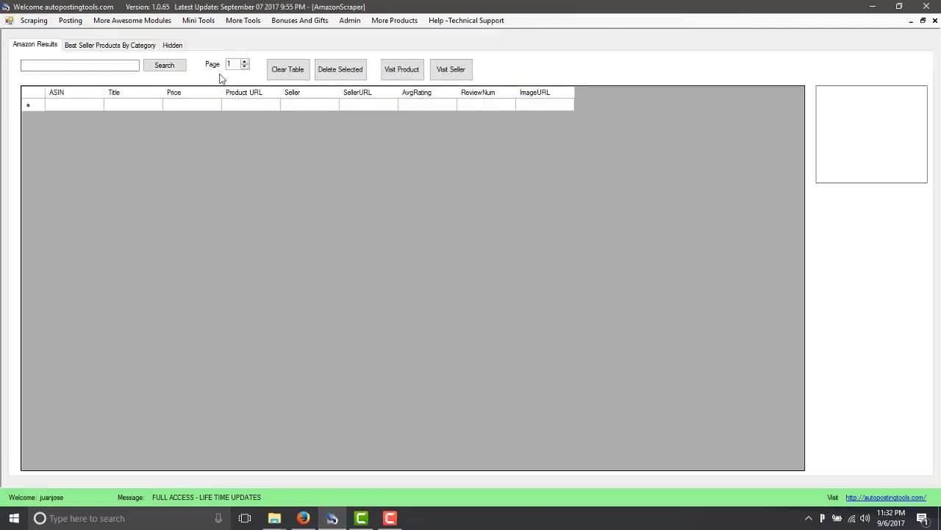
pyautogui.click(76, 47)
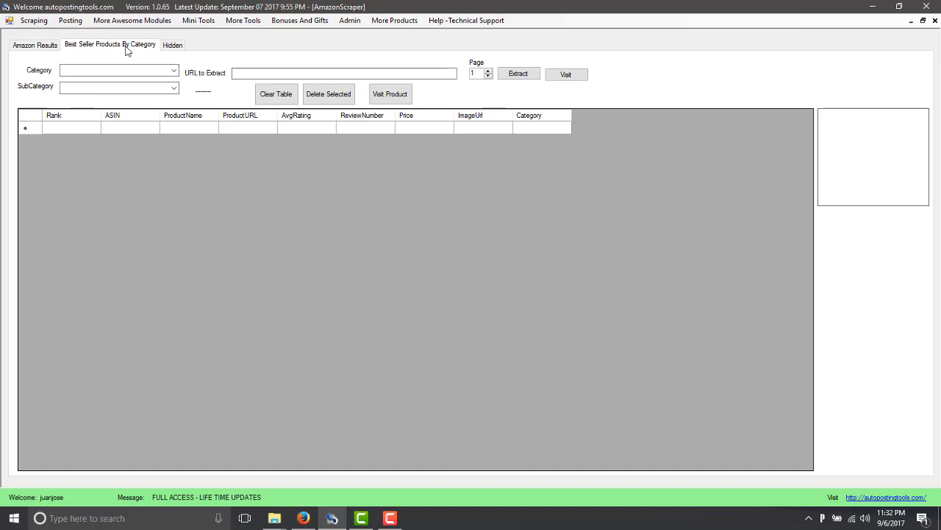
pyautogui.click(40, 48)
pyautogui.click(71, 65)
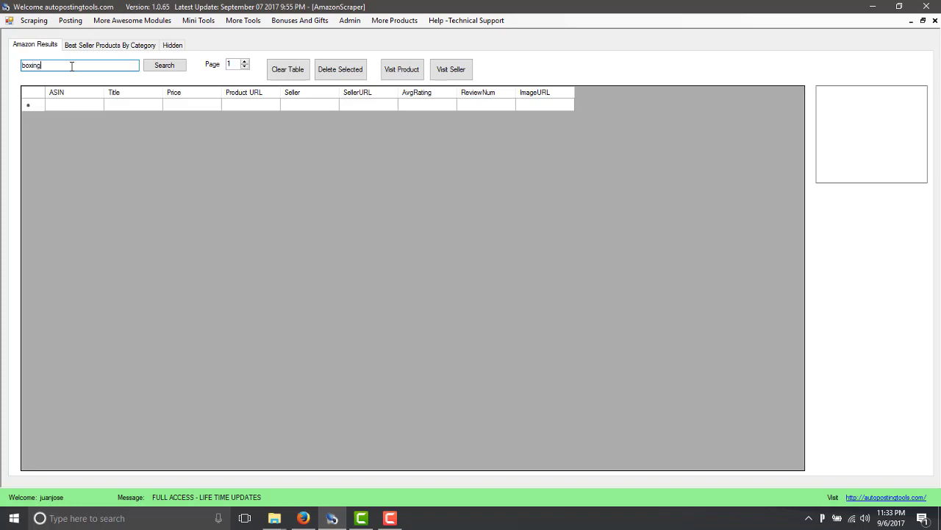
# Run the 'boxing' keyword search until five products load, briefly checking the Hidden tab.
pyautogui.click(174, 70)
pyautogui.click(168, 47)
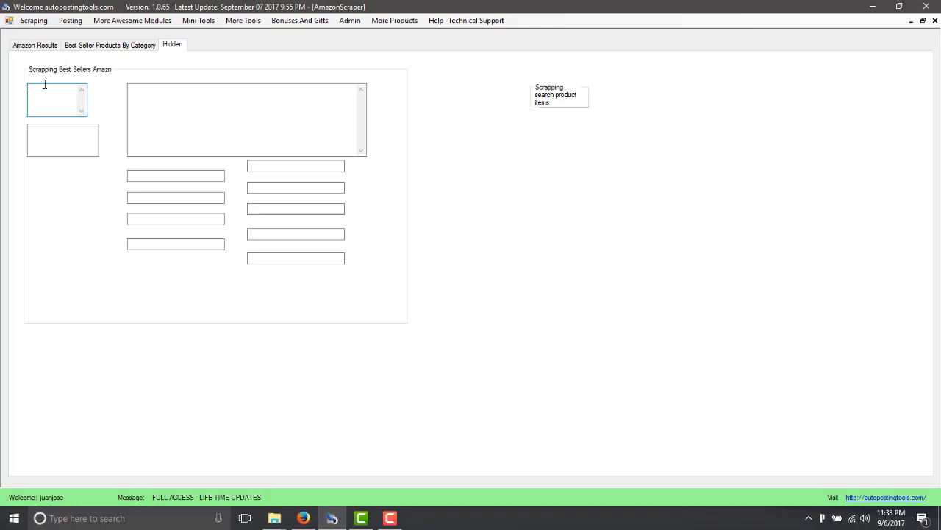
pyautogui.click(34, 49)
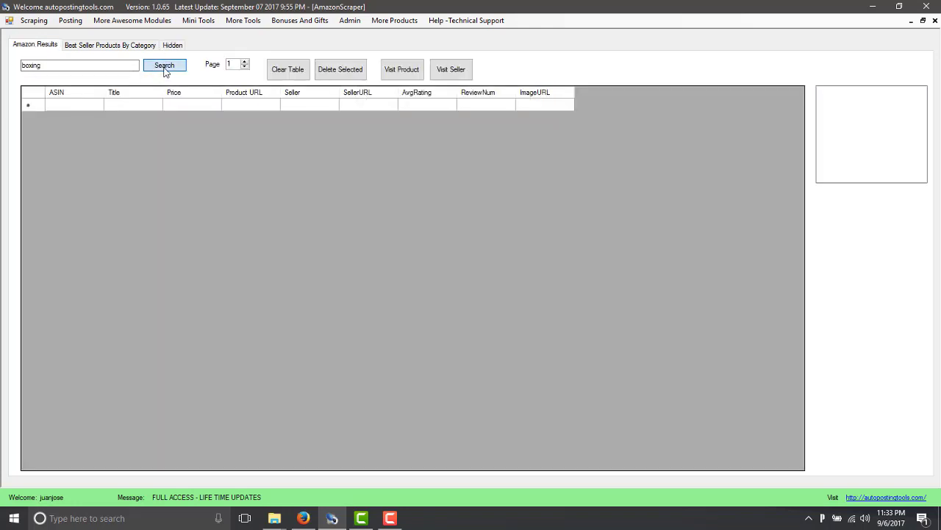
pyautogui.click(164, 71)
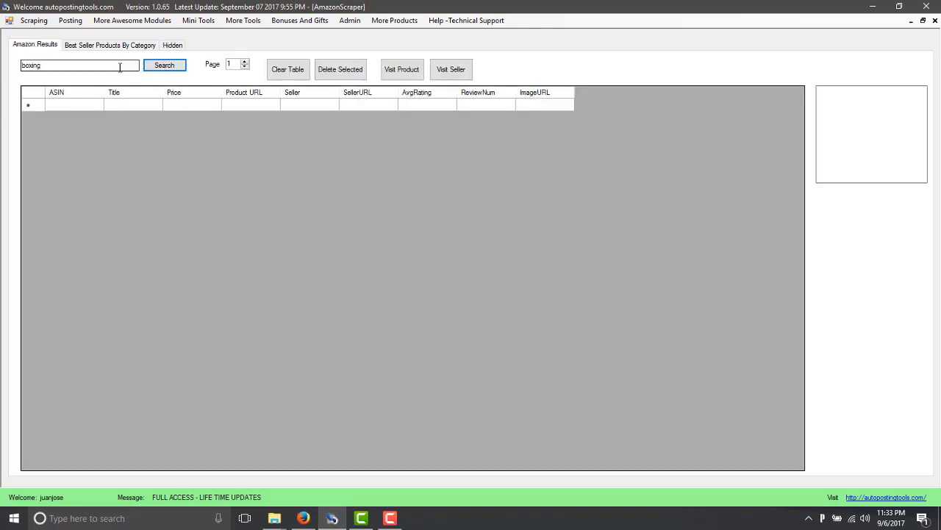
pyautogui.click(165, 70)
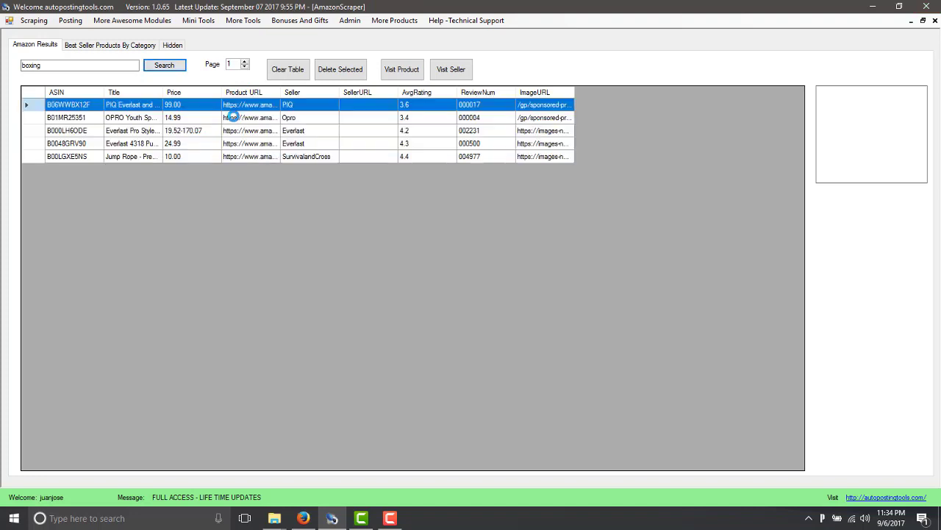
# Preview the Sanabul Elastic product's image and scroll through the results.
pyautogui.click(209, 183)
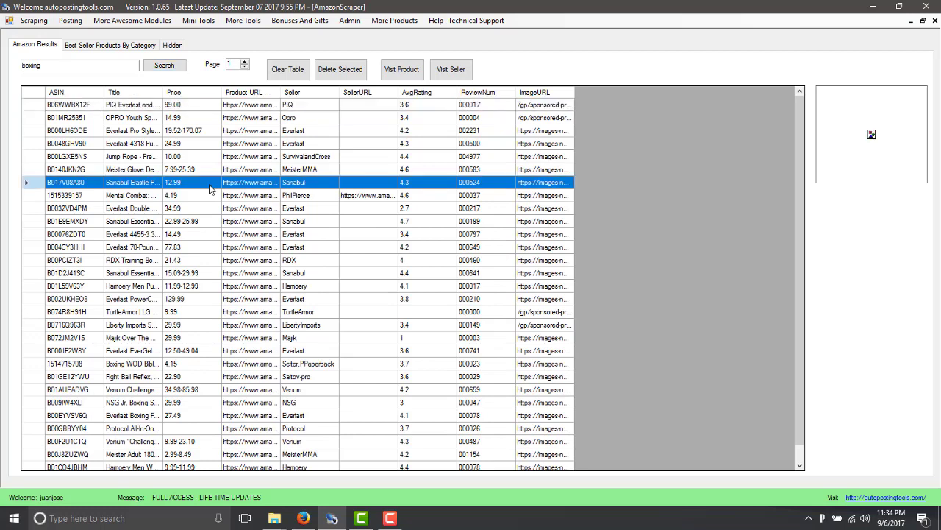
pyautogui.scroll(-1, 209, 189)
pyautogui.scroll(1, 209, 189)
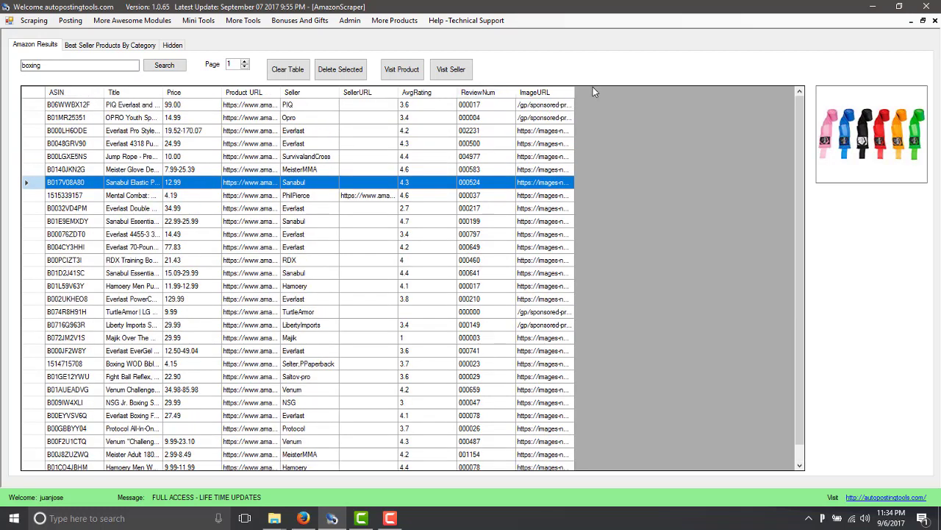
# Sort by ReviewNum, most reviews first, and preview the top Jump Rope product.
pyautogui.click(480, 92)
pyautogui.click(479, 92)
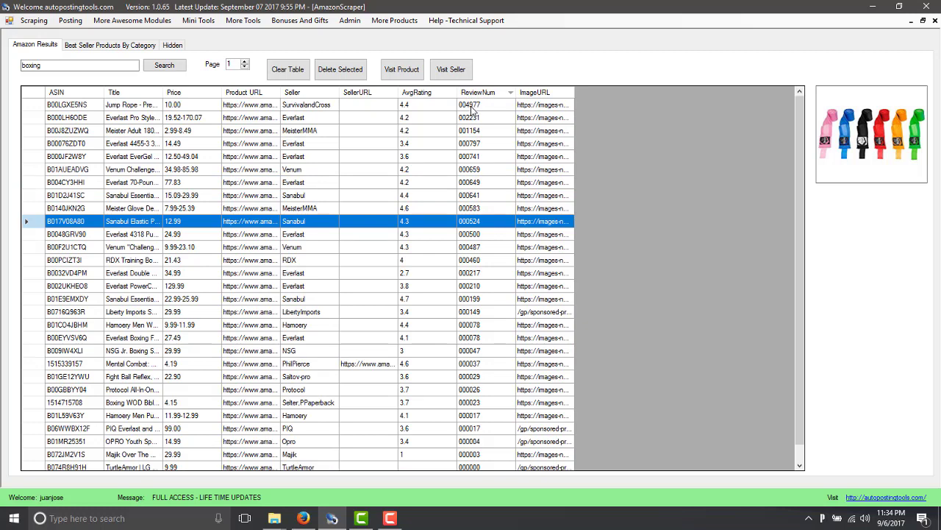
pyautogui.click(472, 106)
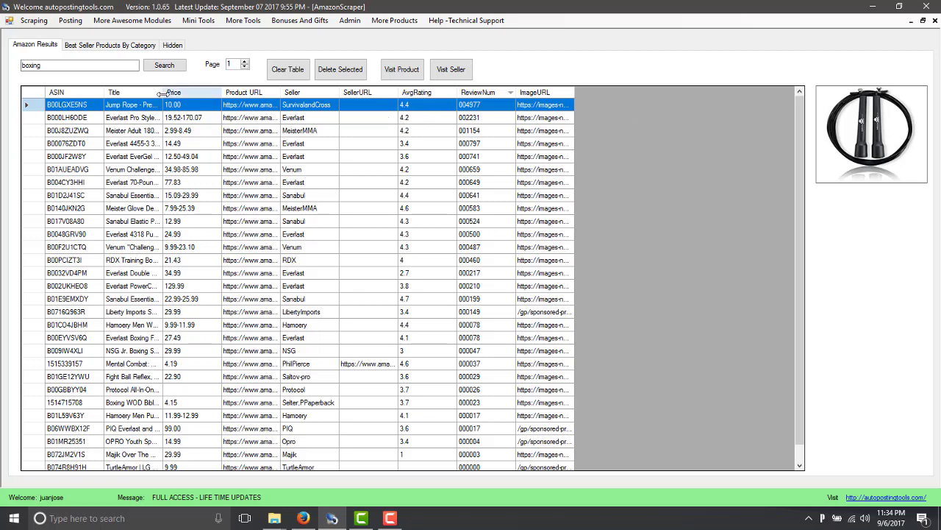
# Widen the Title column, then preview the Everlast gloves and Majik speed bag images.
pyautogui.moveTo(163, 93); pyautogui.dragTo(328, 94)
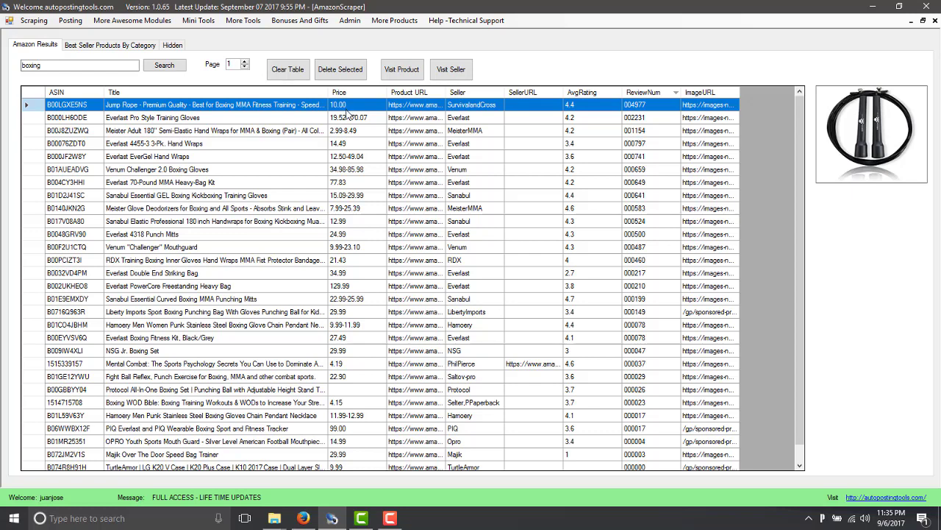
pyautogui.click(338, 120)
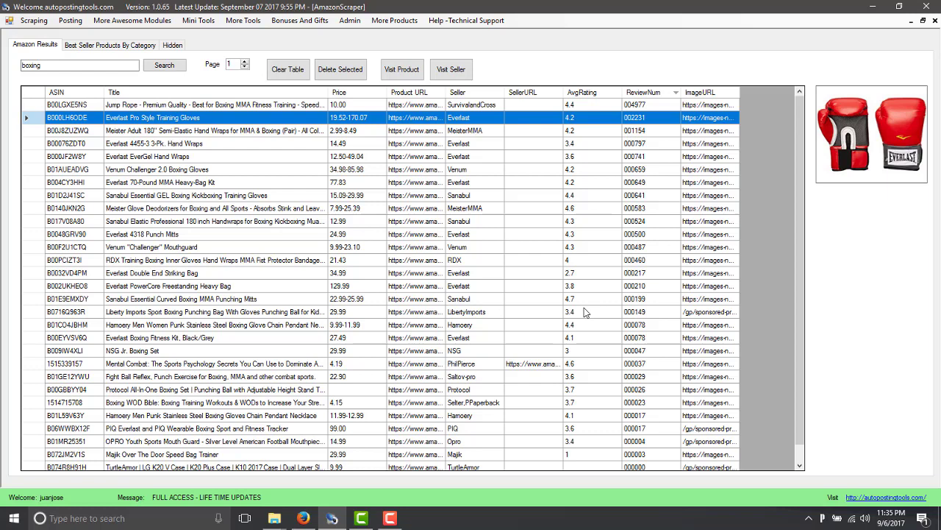
pyautogui.scroll(-1, 585, 311)
pyautogui.click(567, 431)
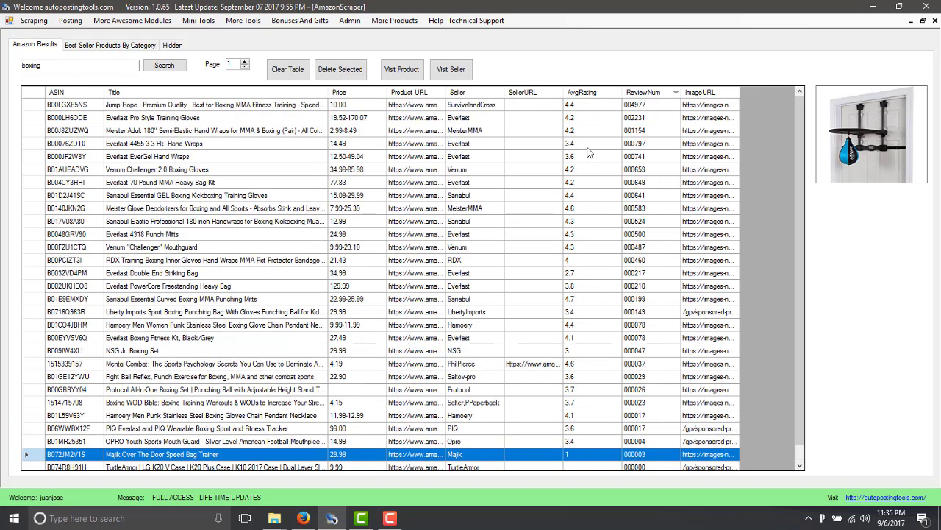
# Sort by AvgRating and preview the Everlast striking bag, NSG boxing set and Majik speed bag.
pyautogui.click(587, 93)
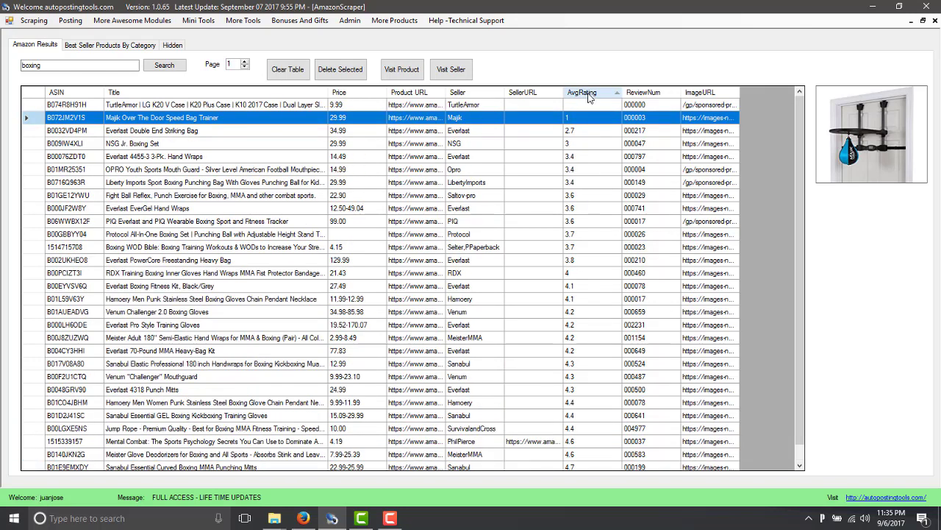
pyautogui.click(580, 133)
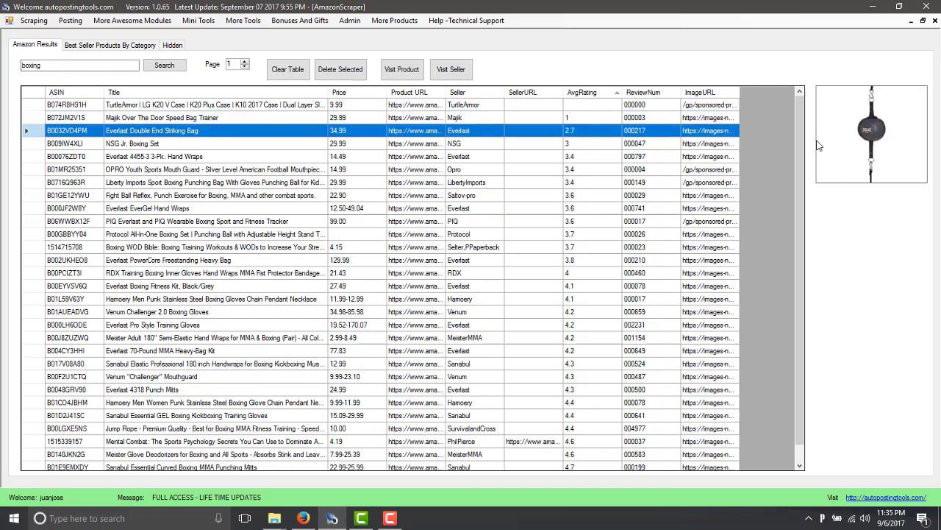
pyautogui.click(574, 146)
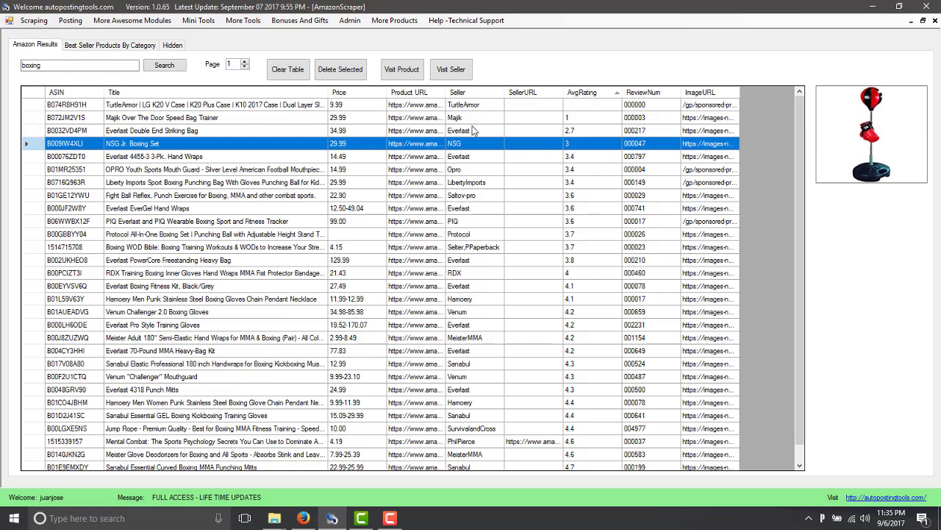
pyautogui.click(571, 119)
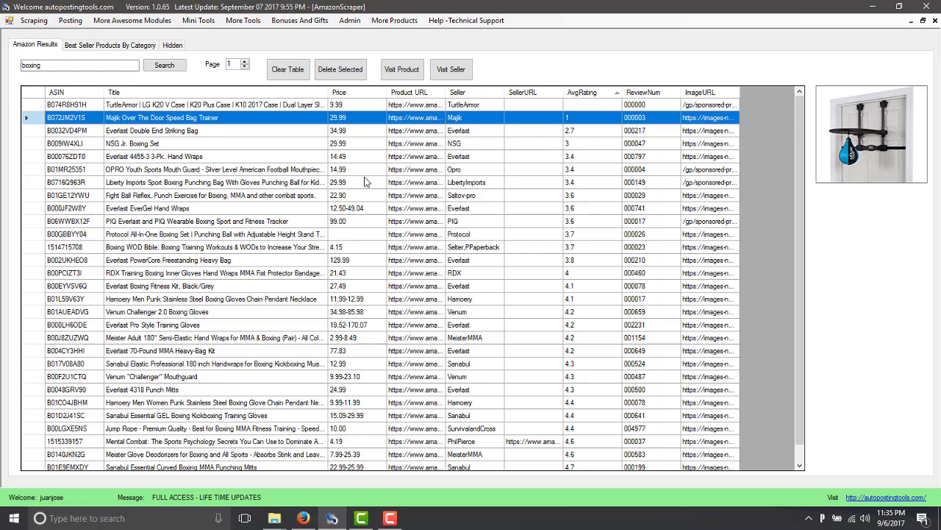
# Re-sort by ReviewNum descending and preview the top Jump Rope listing.
pyautogui.click(646, 92)
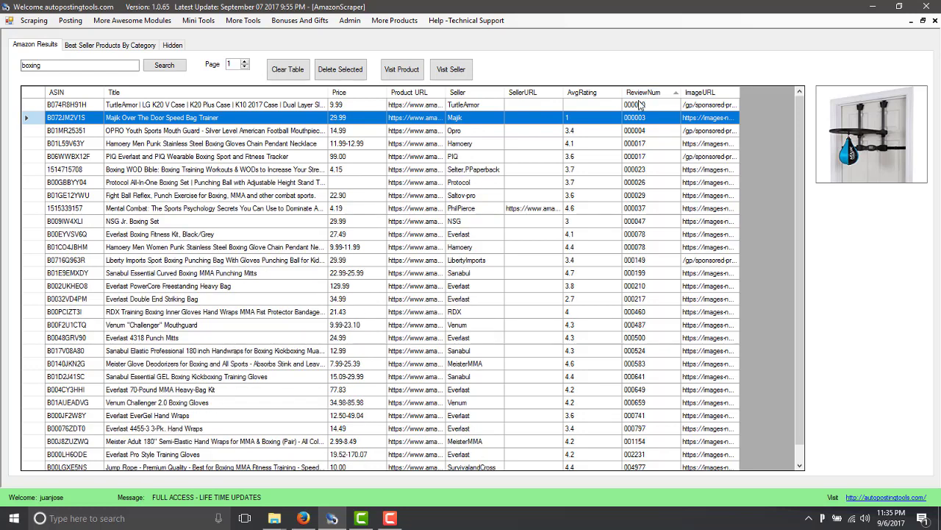
pyautogui.click(643, 94)
pyautogui.click(647, 106)
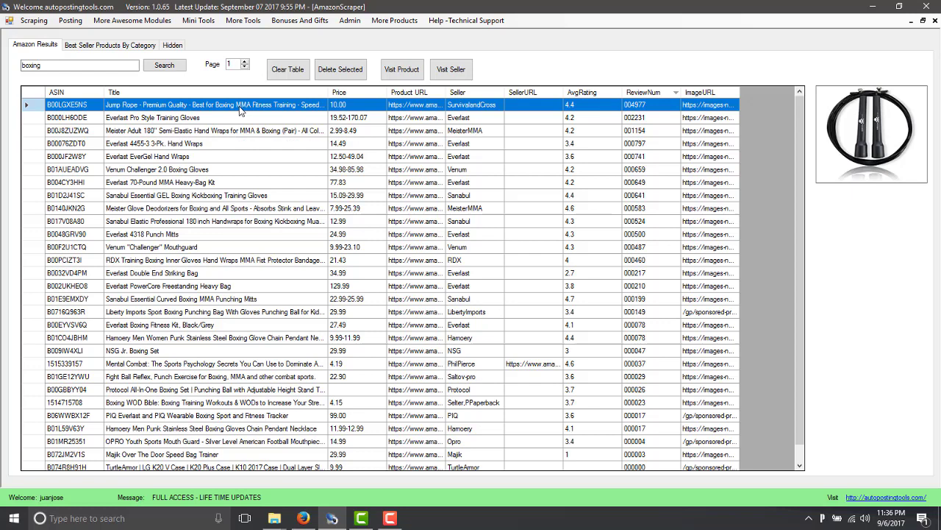
# Delete the Meister Adult 180" hand wraps row, then view and close the EverGel Hand Wraps page.
pyautogui.click(285, 132)
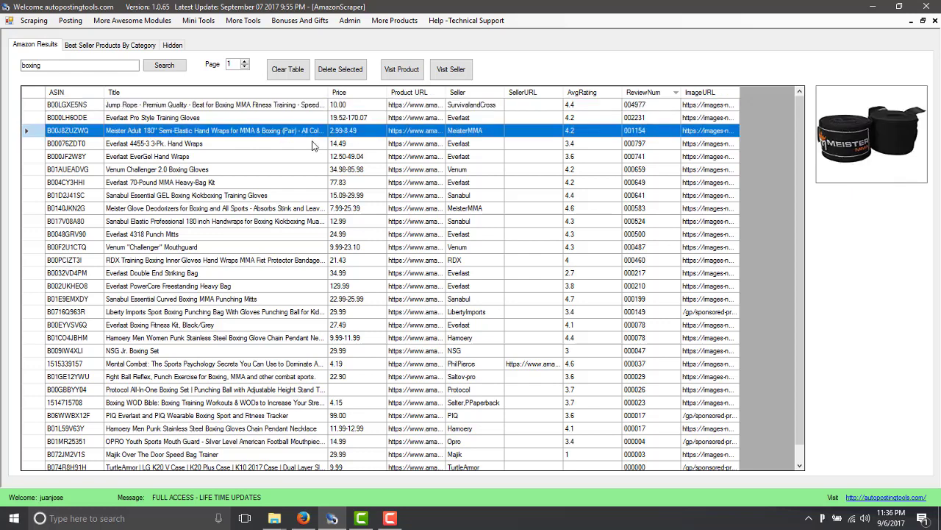
pyautogui.click(335, 70)
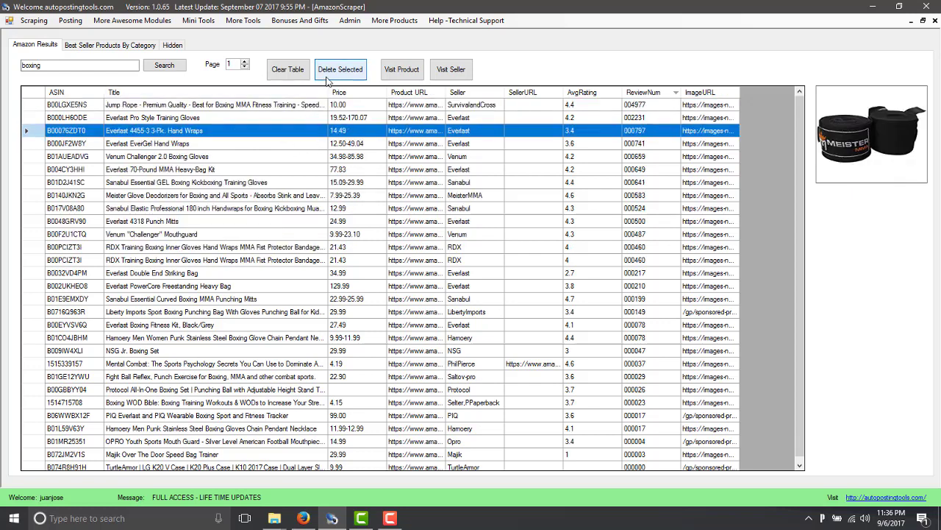
pyautogui.click(405, 146)
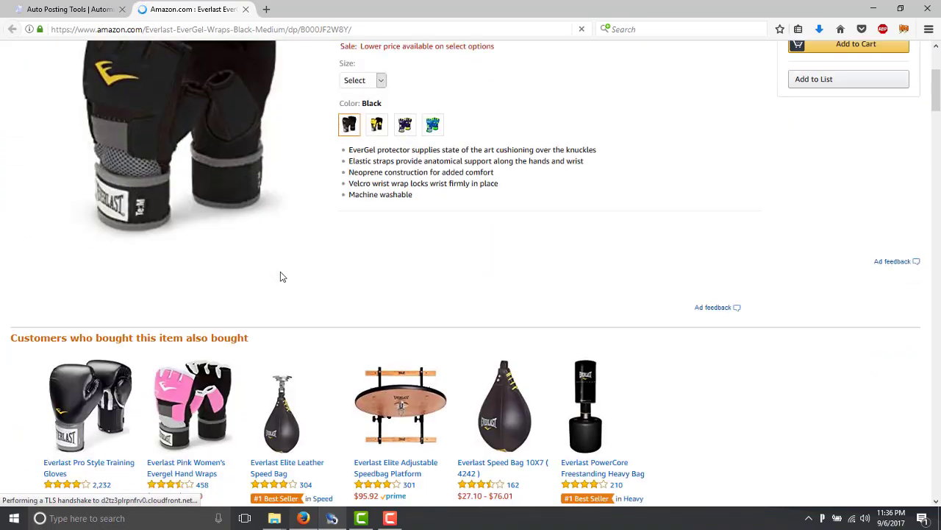
pyautogui.scroll(-4, 280, 276)
pyautogui.scroll(5, 282, 277)
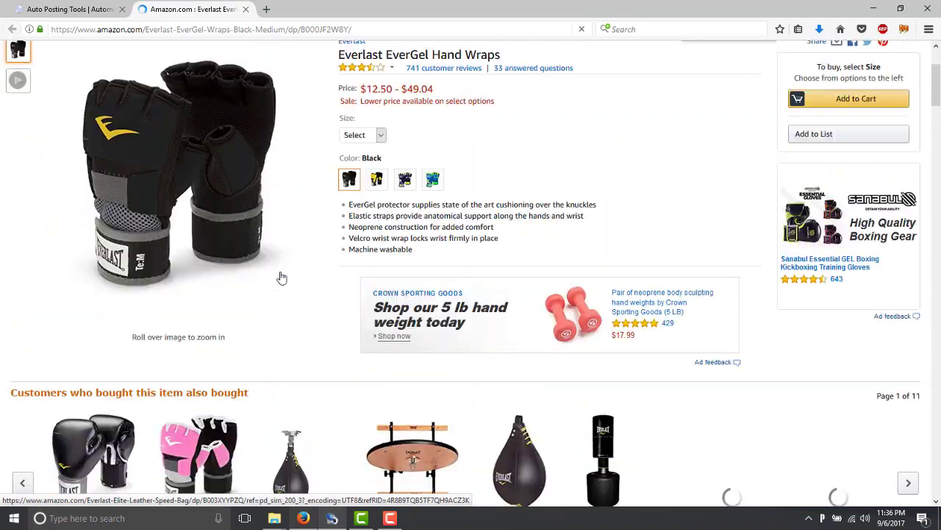
pyautogui.scroll(2, 282, 278)
pyautogui.click(246, 9)
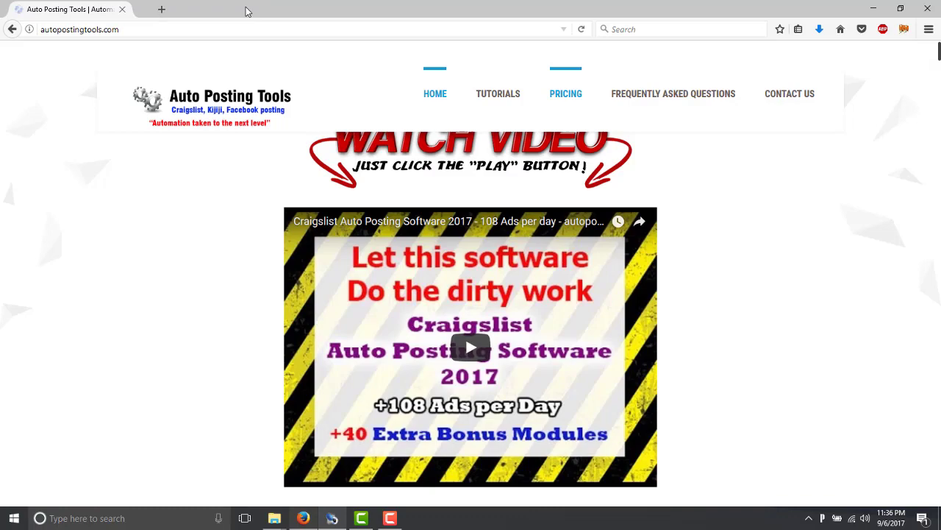
# Return to the scraper results and preview the Mental Combat book cover.
pyautogui.click(332, 518)
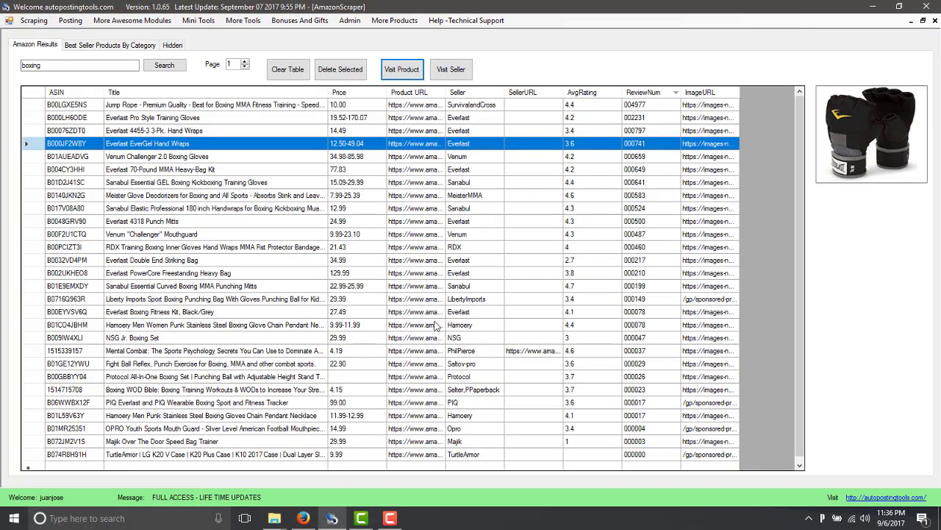
pyautogui.click(468, 352)
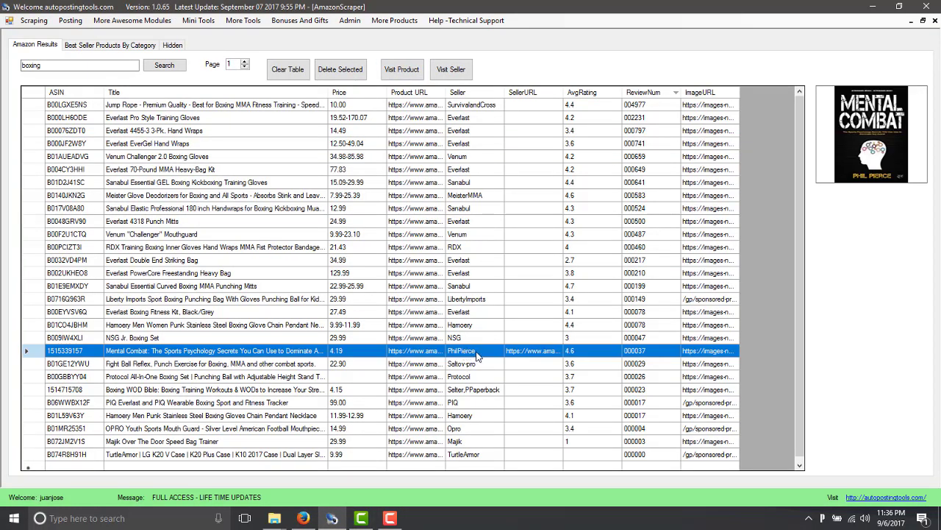
pyautogui.scroll(-1, 477, 356)
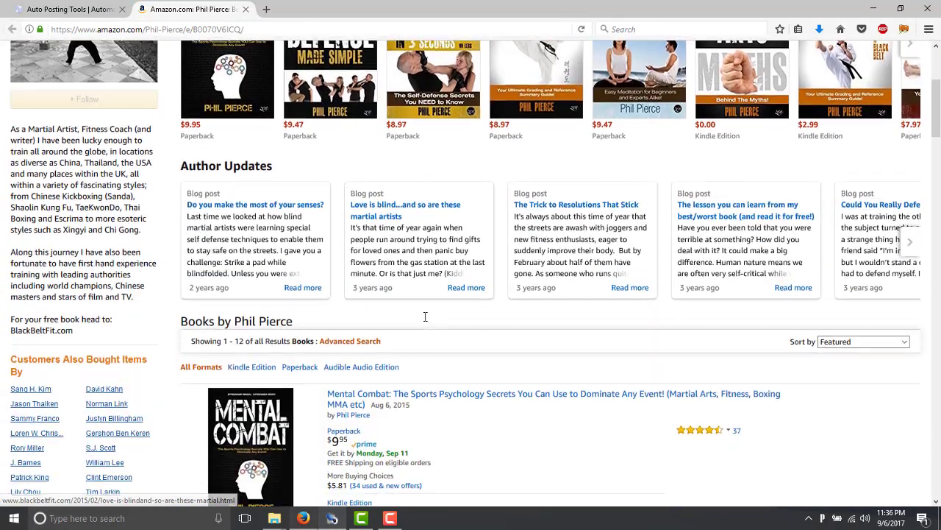
# Leave the Amazon author page and bring the AmazonScraper window back to the front.
pyautogui.scroll(5, 424, 321)
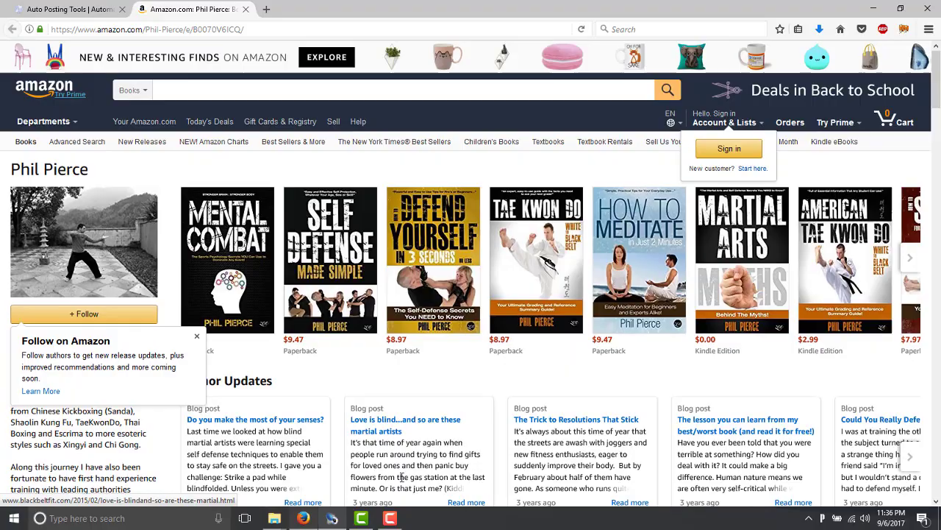
pyautogui.moveTo(332, 518)
pyautogui.click(356, 459)
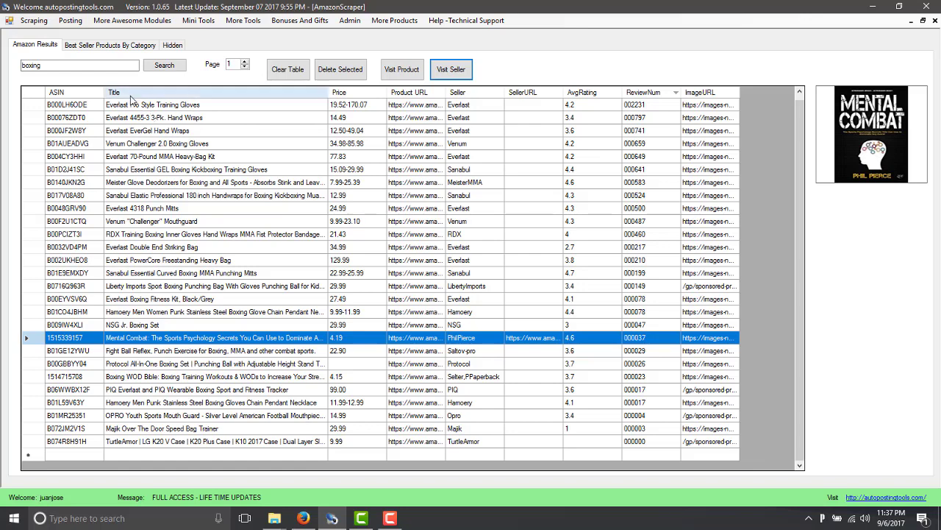
# Switch to Best Seller Products By Category and pick Books as the category.
pyautogui.click(115, 45)
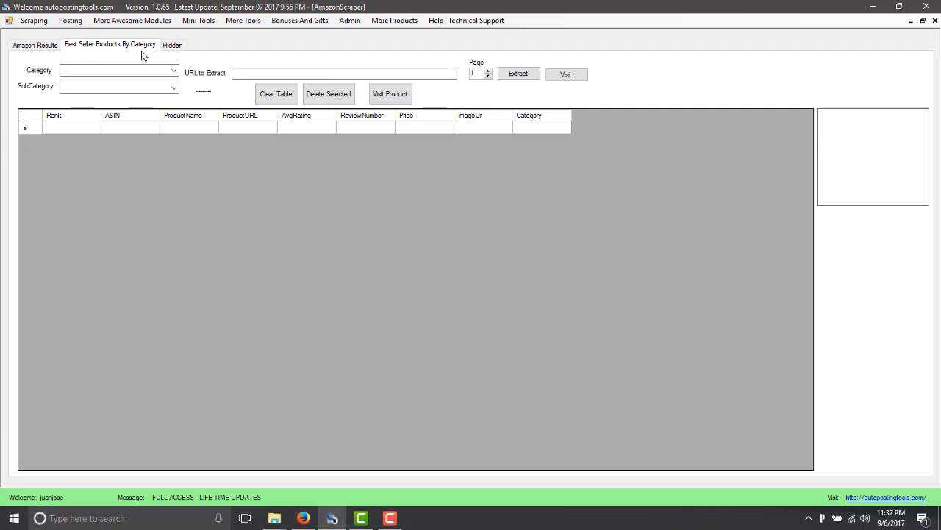
pyautogui.click(173, 70)
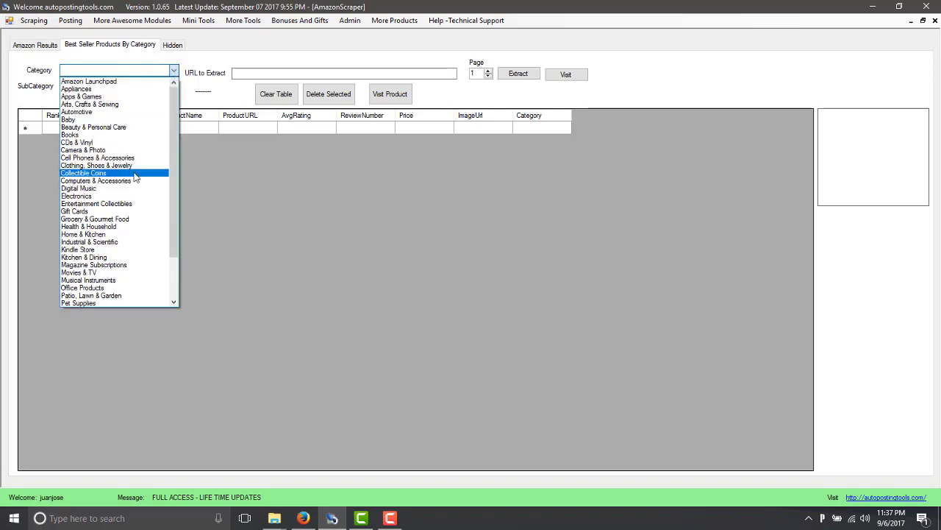
pyautogui.scroll(-3, 134, 177)
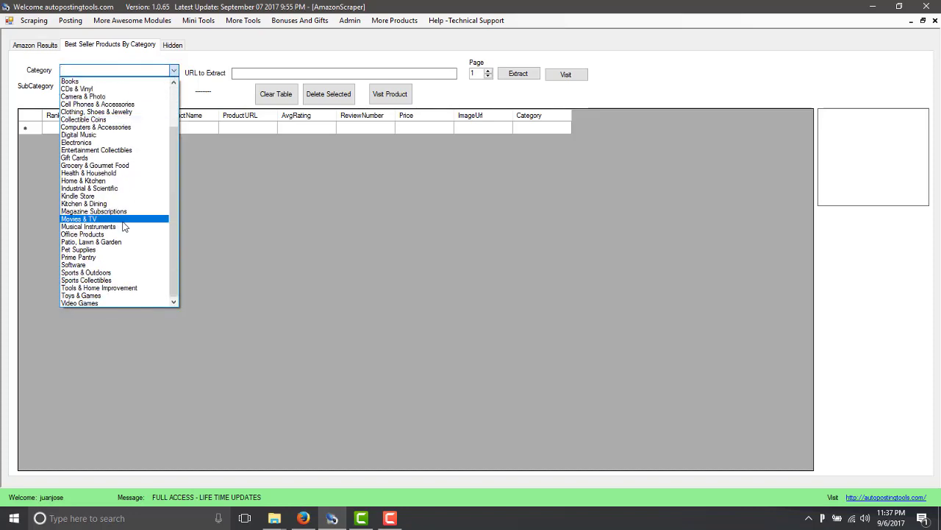
pyautogui.scroll(3, 125, 225)
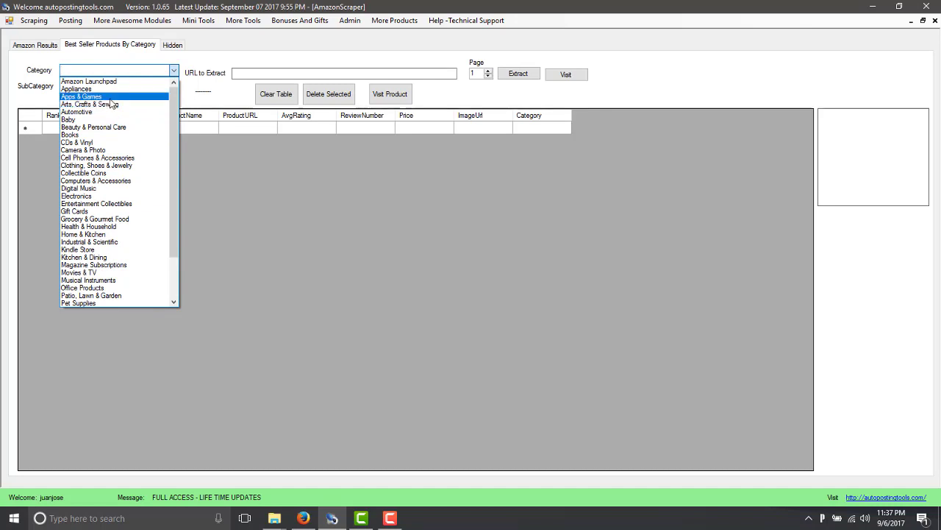
pyautogui.press('Escape')
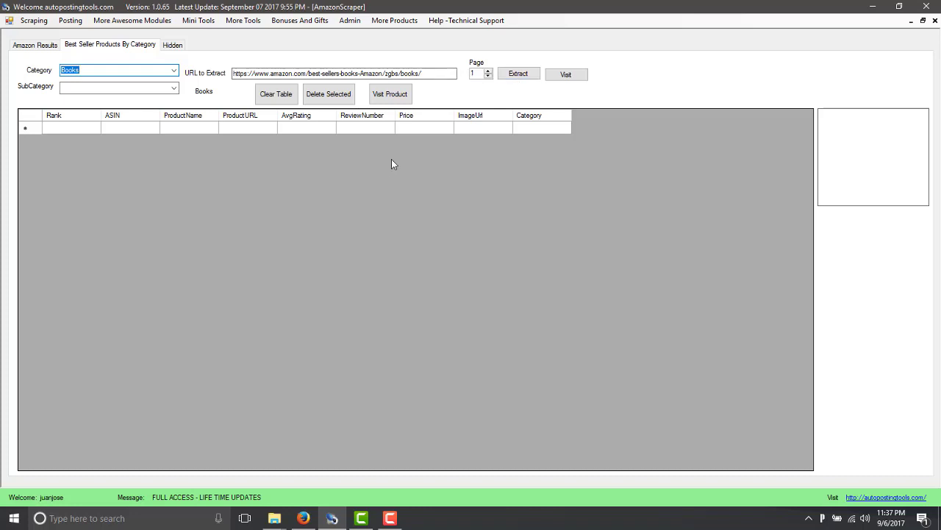
# Choose the Engineering & Transportation subcategory and check the updated extraction URL.
pyautogui.click(176, 89)
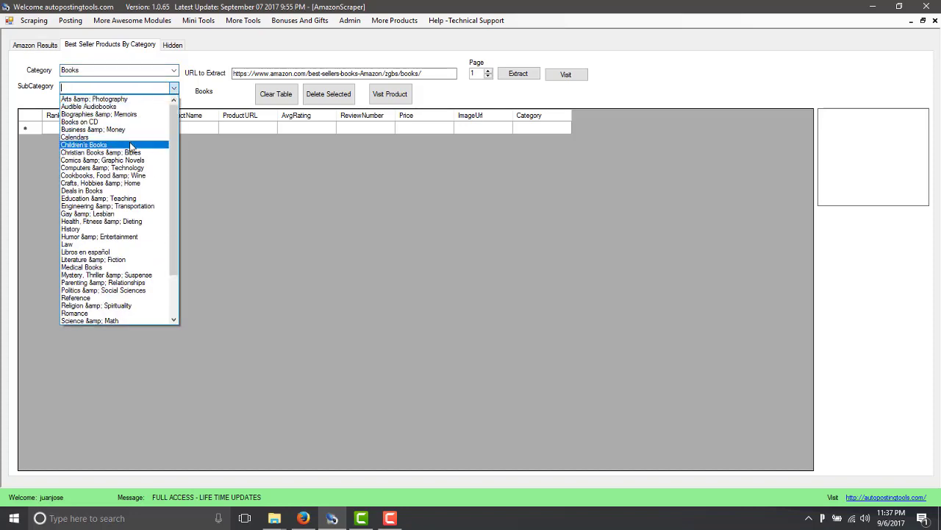
pyautogui.scroll(-3, 129, 145)
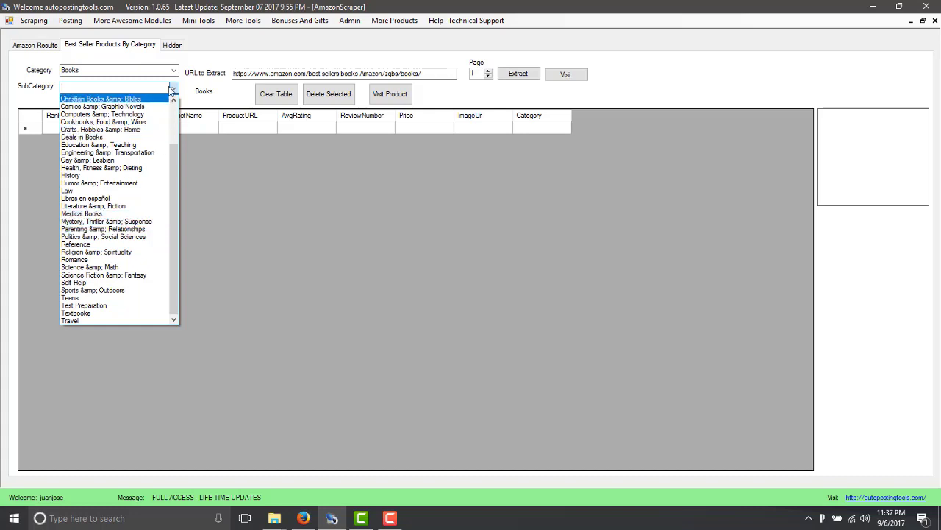
pyautogui.click(125, 152)
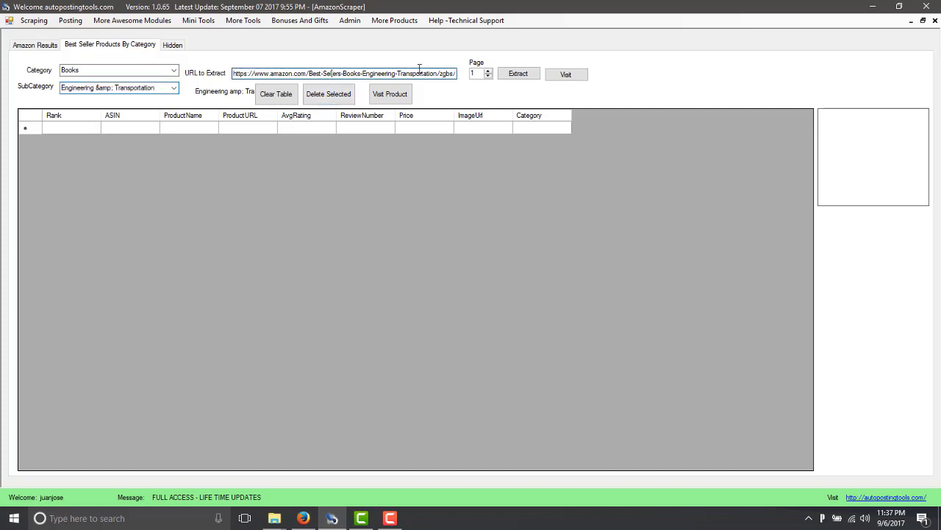
pyautogui.moveTo(333, 74); pyautogui.dragTo(454, 74)
pyautogui.click(173, 71)
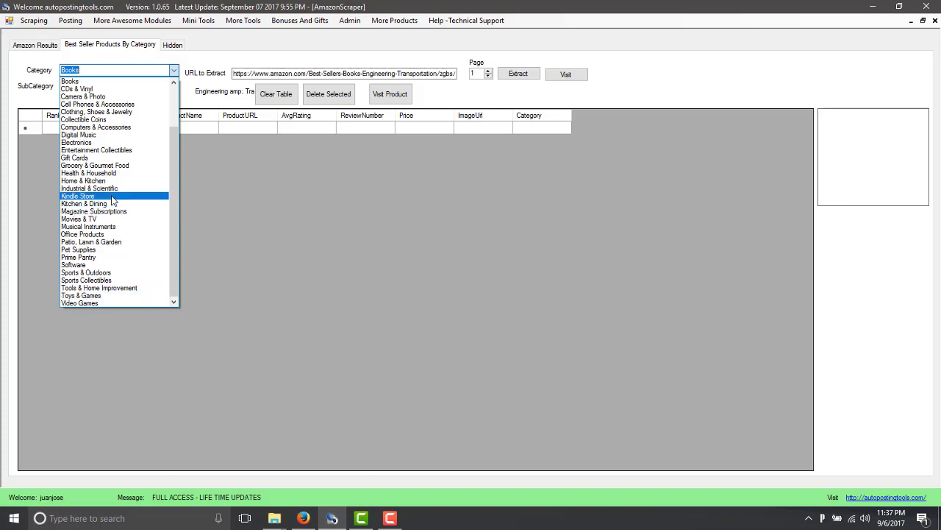
# Select Computers & Accessories › Networking Products and extract its best sellers, retrying once.
pyautogui.click(103, 128)
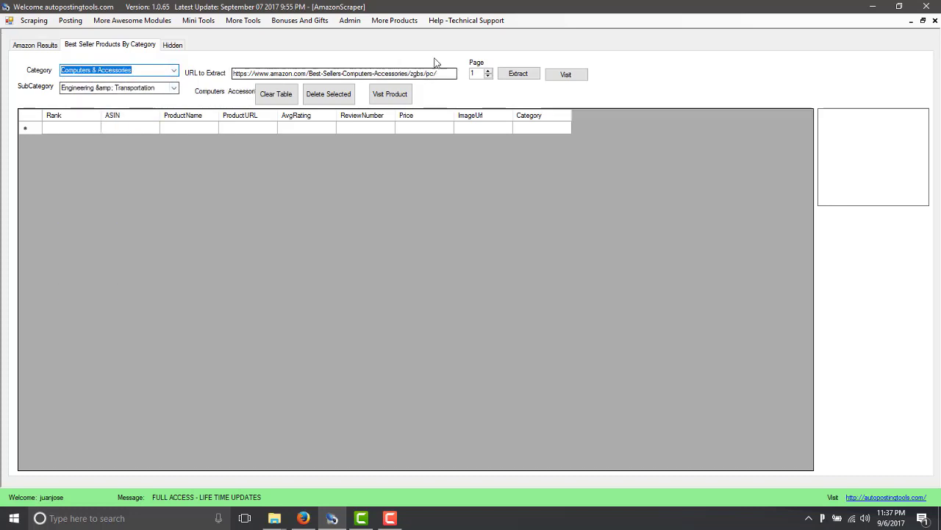
pyautogui.click(174, 88)
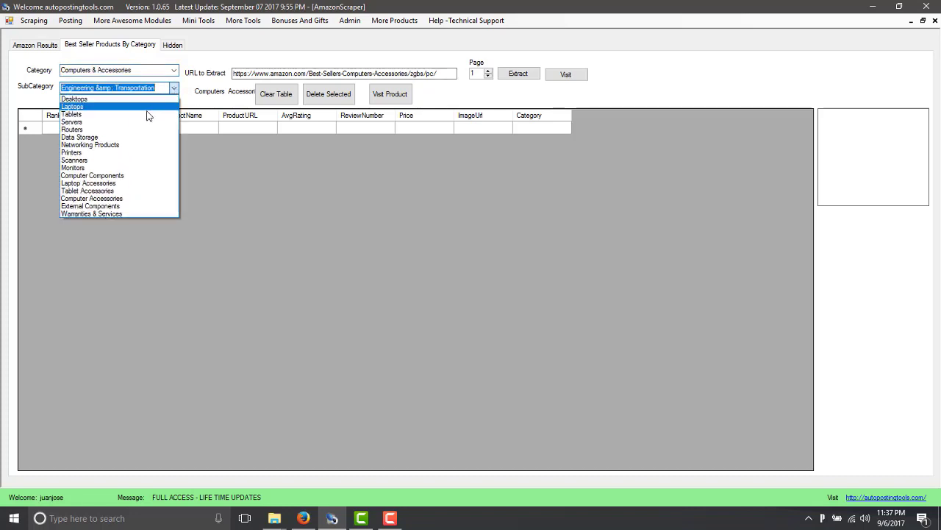
pyautogui.click(146, 146)
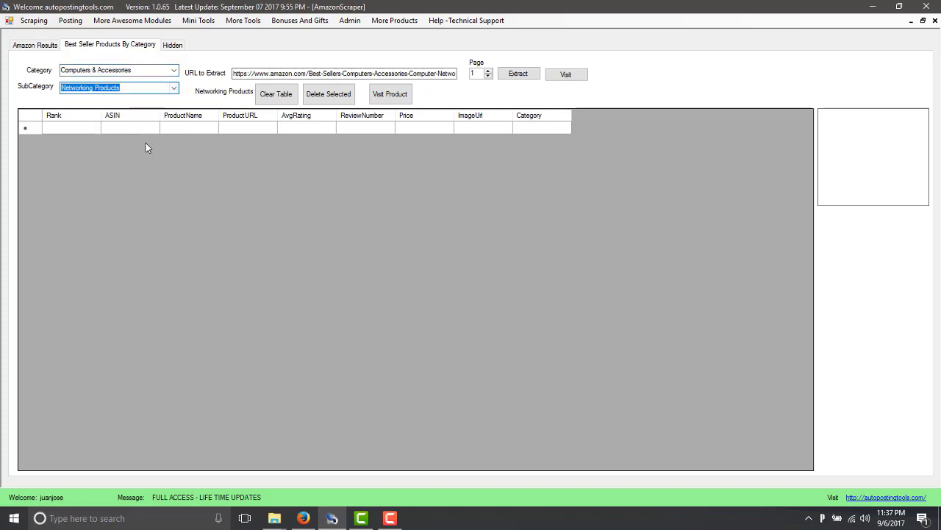
pyautogui.click(521, 75)
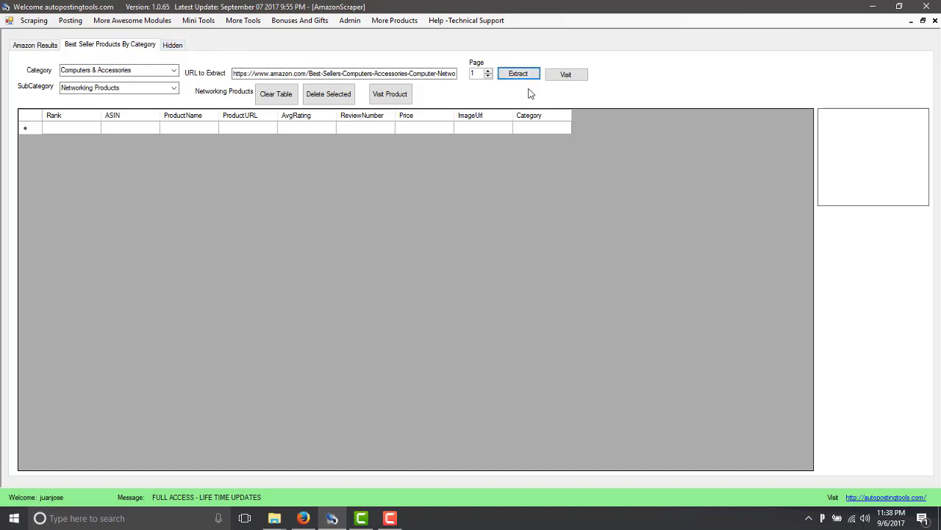
pyautogui.click(519, 75)
# Re-run the extraction, widen the ProductName column and narrow the Rank column.
pyautogui.click(523, 76)
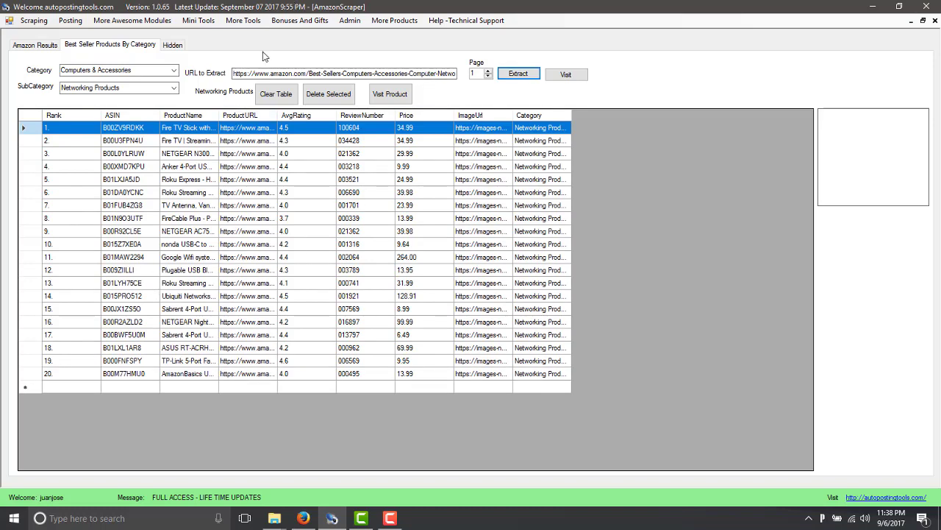
pyautogui.moveTo(218, 114); pyautogui.dragTo(392, 114)
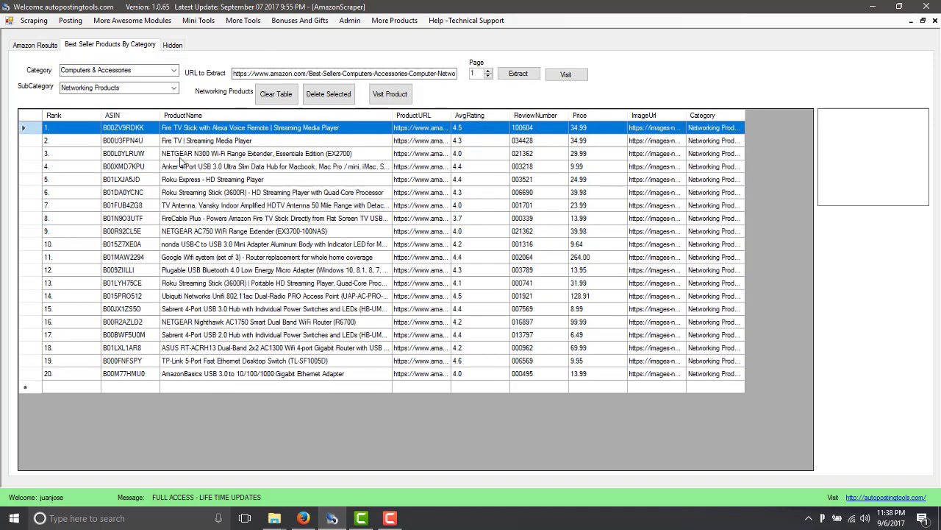
pyautogui.click(98, 114)
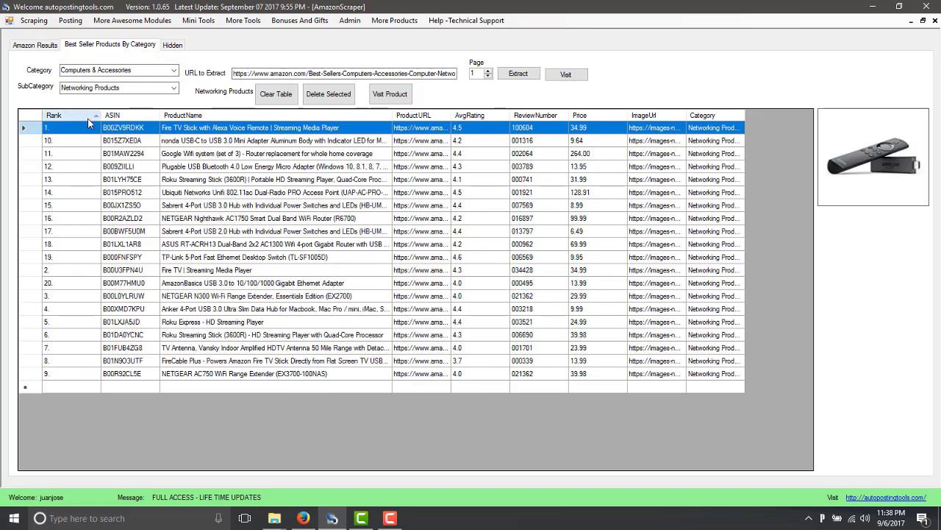
pyautogui.click(98, 114)
pyautogui.moveTo(99, 115); pyautogui.dragTo(69, 116)
# Sort by Rank, then AvgRating, then ReviewNumber with the most-reviewed products first.
pyautogui.click(58, 116)
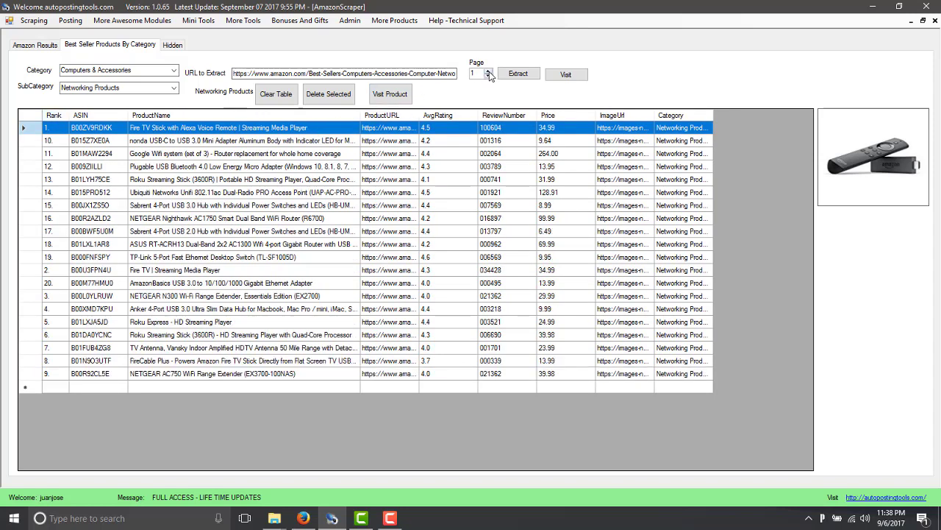
pyautogui.click(459, 116)
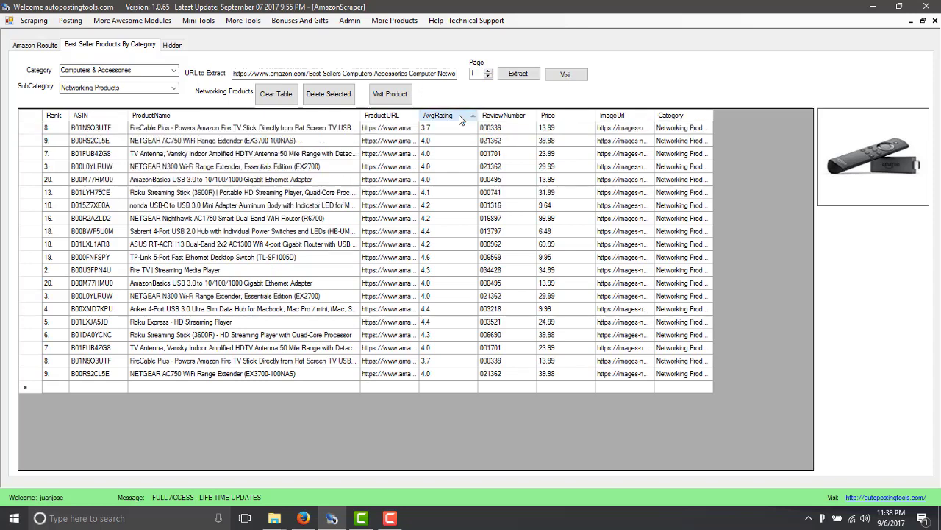
pyautogui.click(498, 117)
pyautogui.click(497, 116)
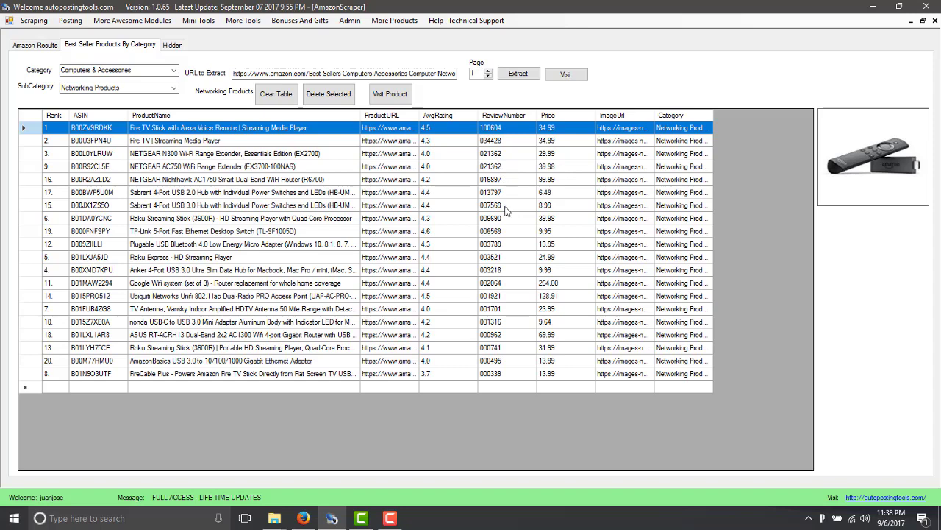
# Preview the Roku Express, Sabrent USB 3.0 hub and TV antenna product images.
pyautogui.click(503, 257)
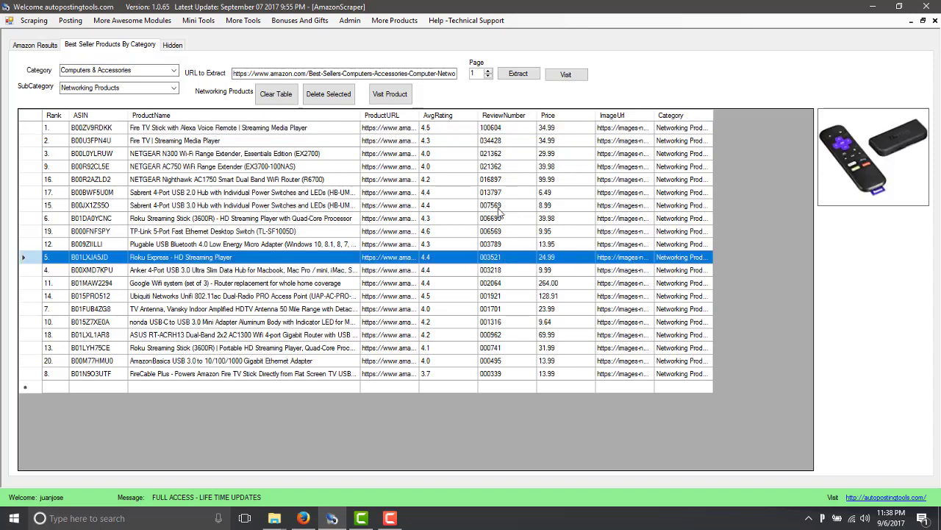
pyautogui.click(501, 210)
pyautogui.click(500, 308)
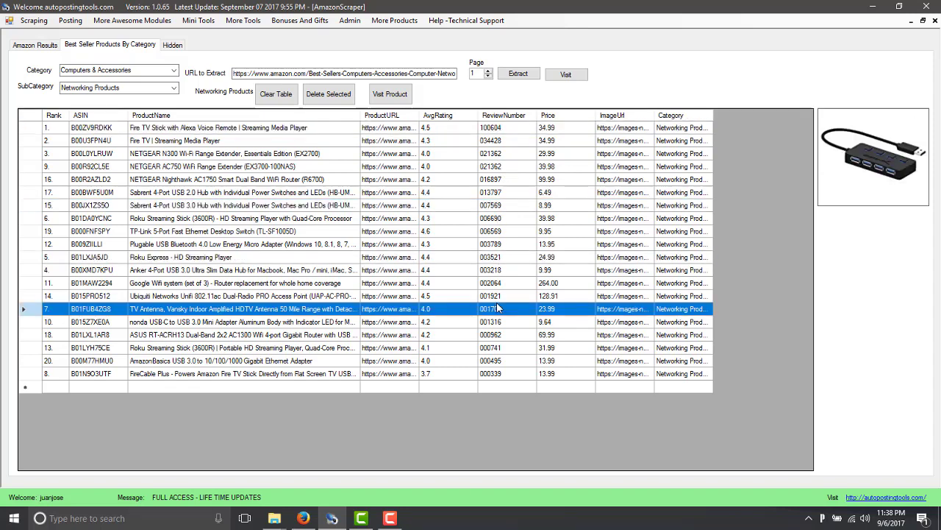
# Check the Category and SubCategory lists, keeping Computers & Accessories › Networking Products.
pyautogui.click(175, 71)
pyautogui.scroll(1, 147, 147)
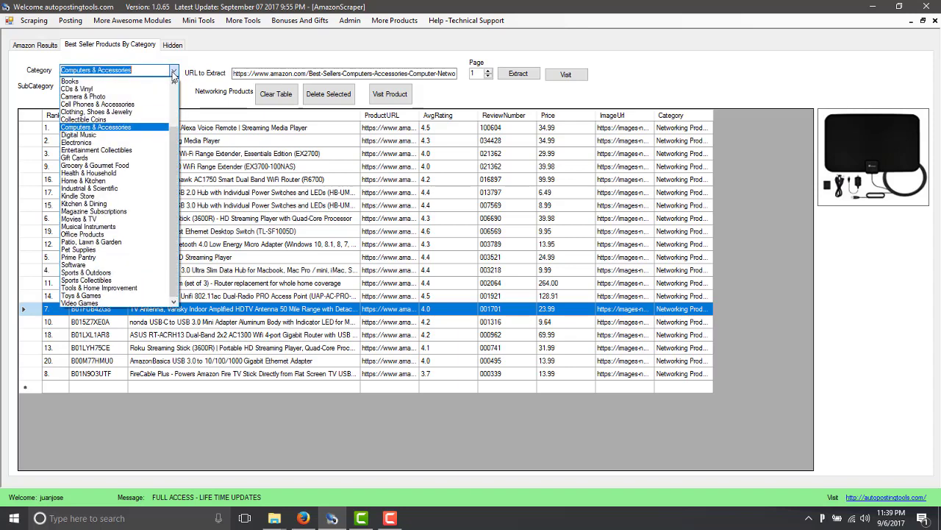
pyautogui.click(175, 71)
pyautogui.click(173, 87)
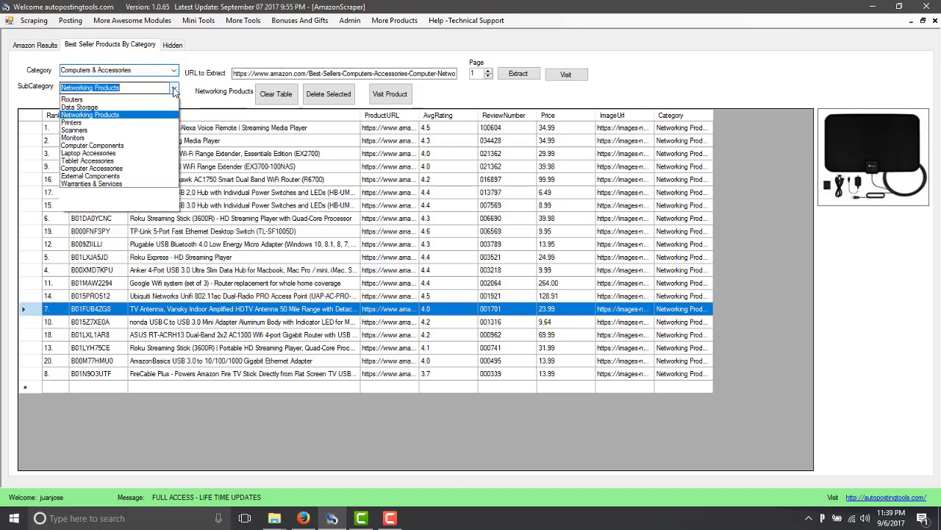
pyautogui.scroll(2, 140, 147)
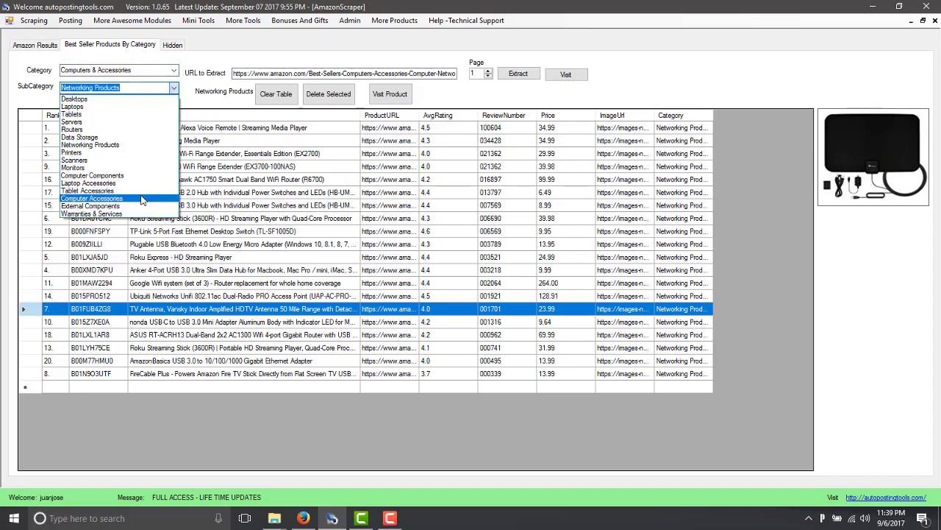
pyautogui.click(307, 167)
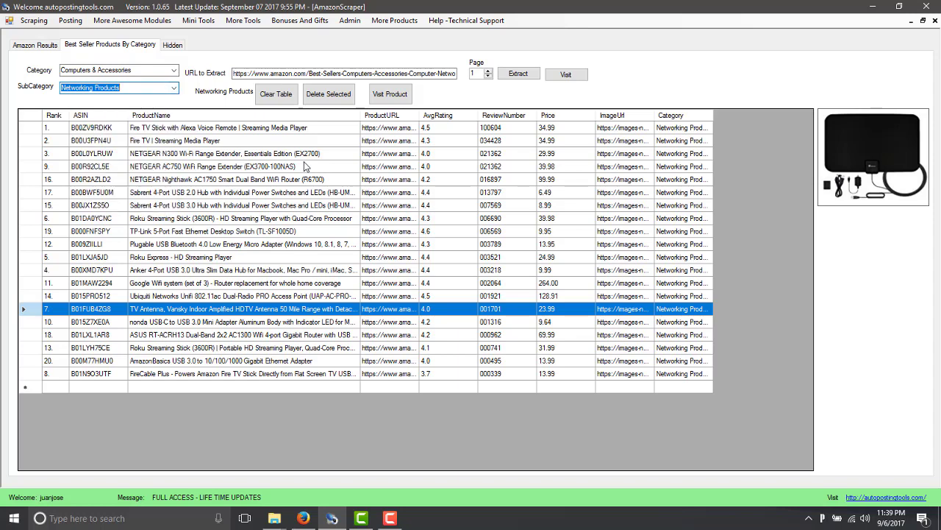
# Preview the Roku Streaming Stick and Google Wifi images, ending on the TV antenna.
pyautogui.click(310, 219)
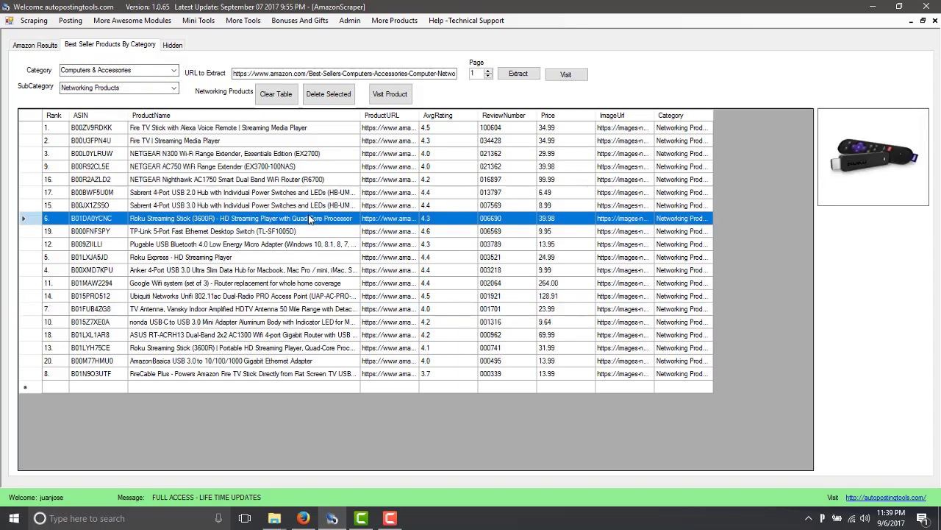
pyautogui.click(305, 283)
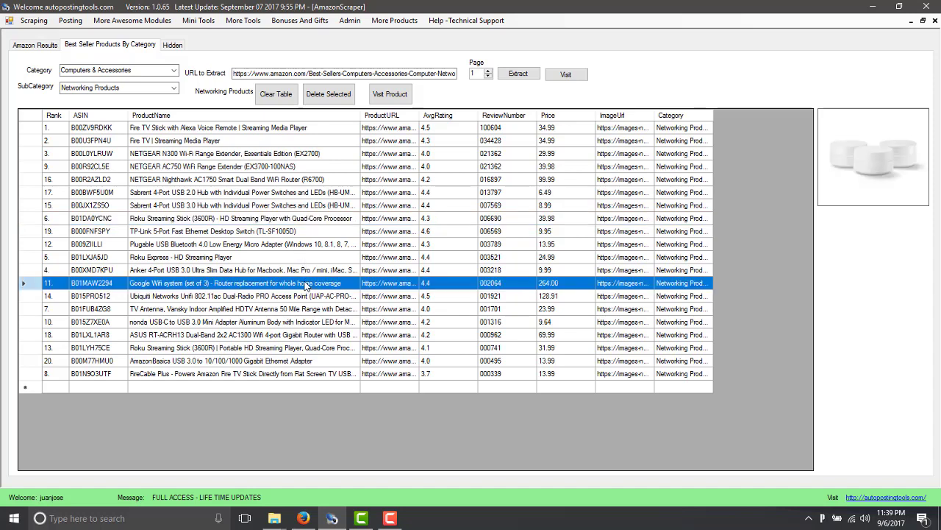
pyautogui.click(310, 312)
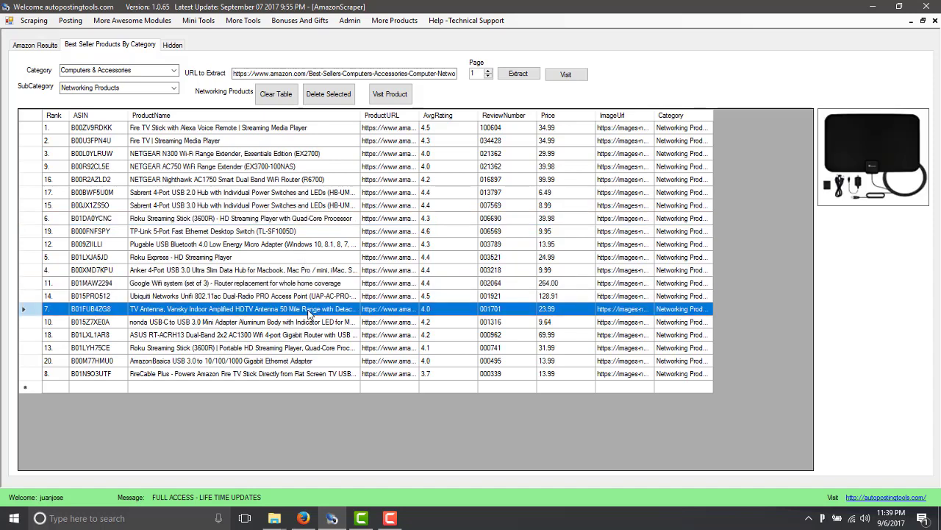